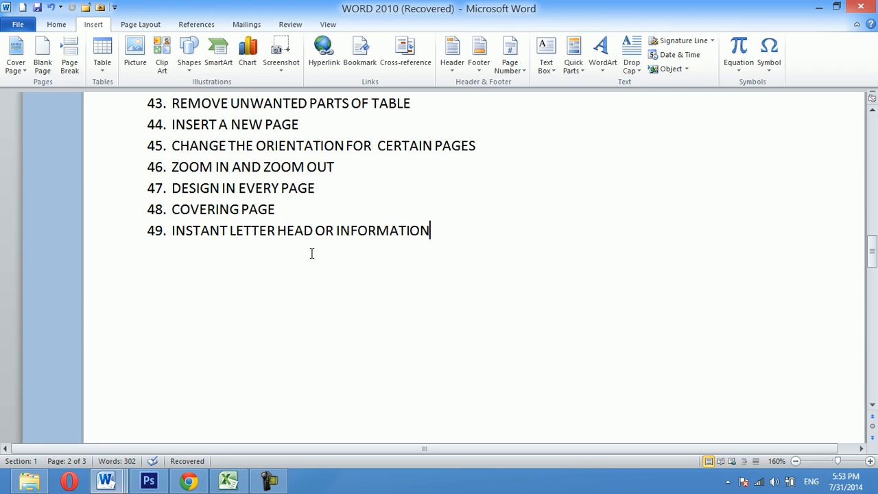
Step: Switch to the Document7 letterhead and examine its banner, company name, logo, address line, Ref and Date fields
key("alt+Tab")
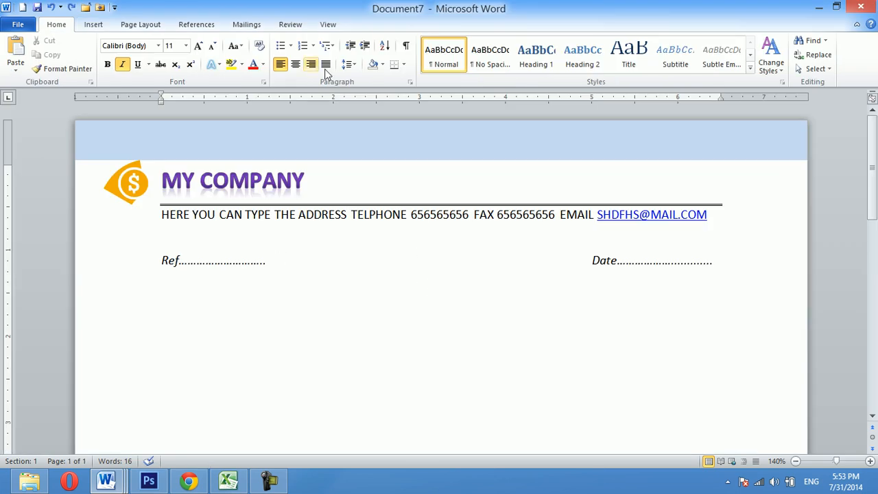
left_click(374, 143)
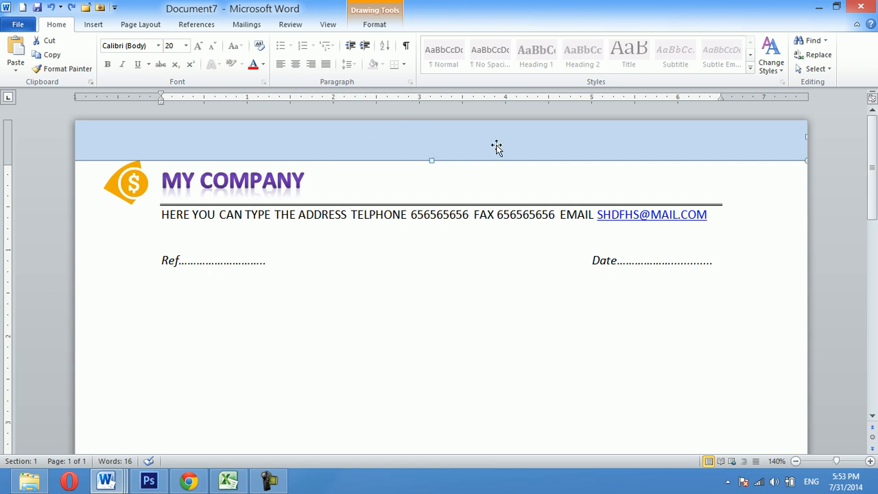
left_click(268, 181)
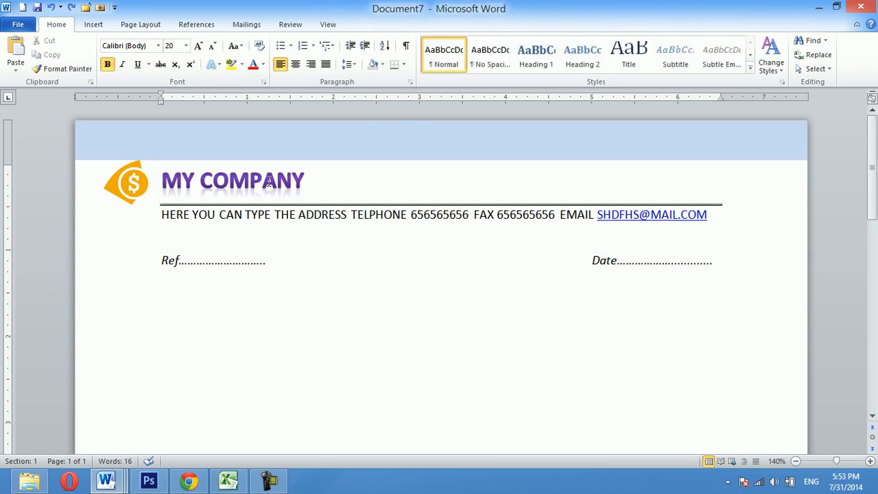
left_click(295, 179)
left_click(305, 180)
left_click(131, 187)
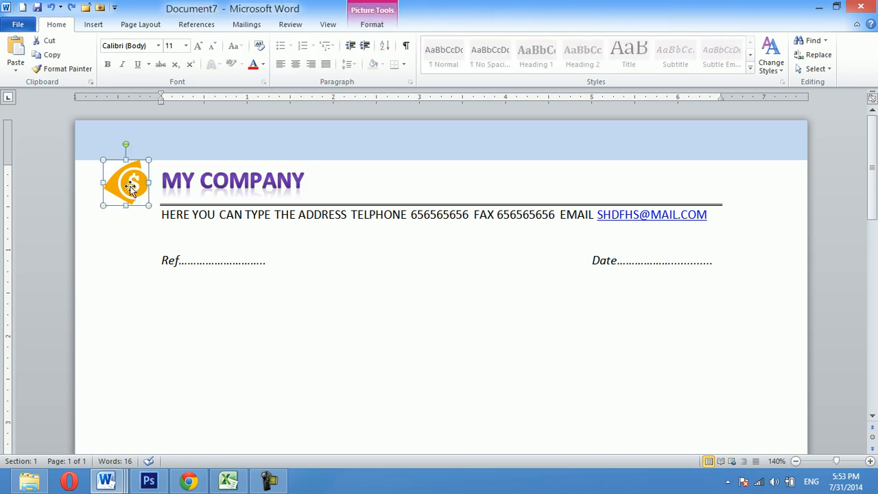
left_click(208, 213)
left_click(200, 262)
left_click(635, 261)
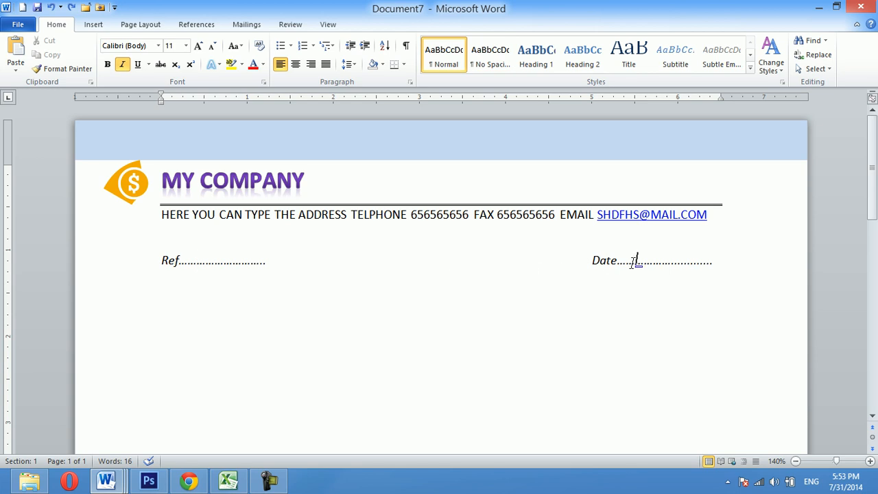
left_click(503, 264)
Step: Save the entire letterhead as an AutoText building block named MCL in the General category
key("ctrl+a")
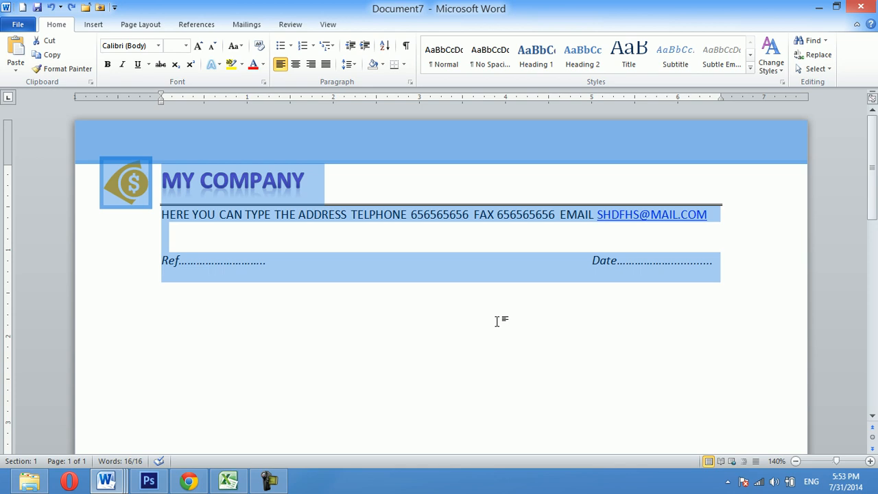
key("alt")
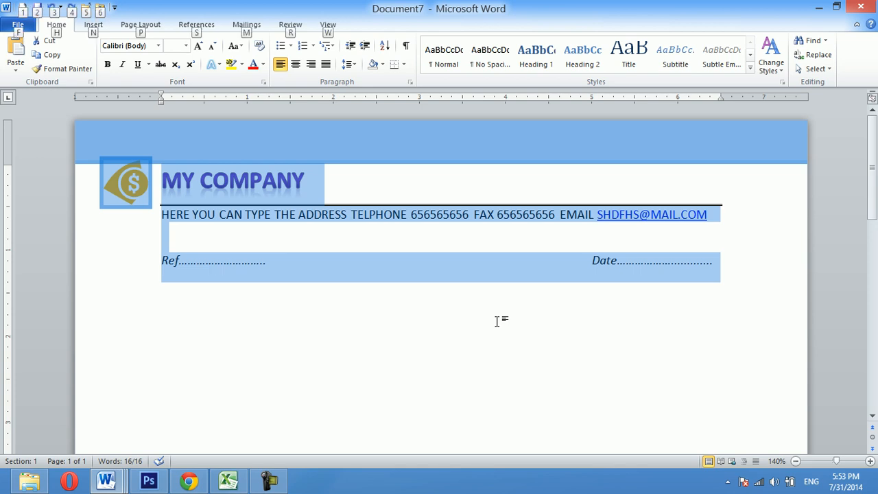
key("alt+F3")
left_click_drag(457, 157, 488, 208)
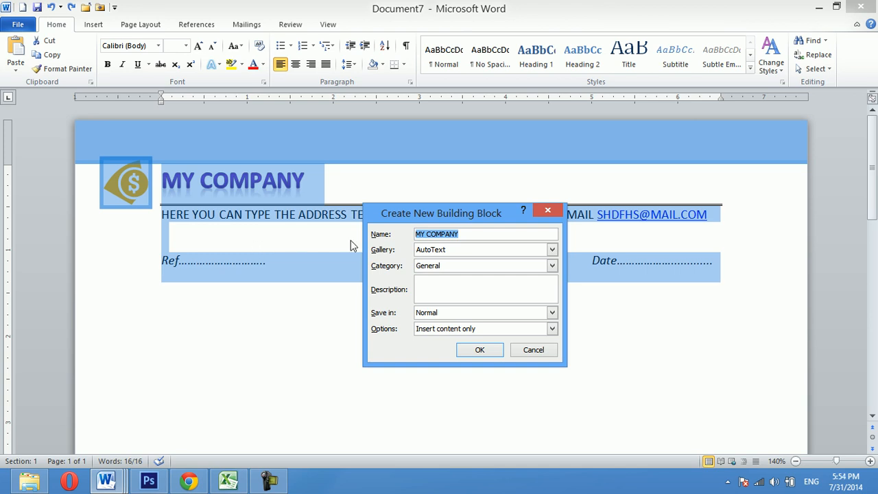
type("MC")
type("L")
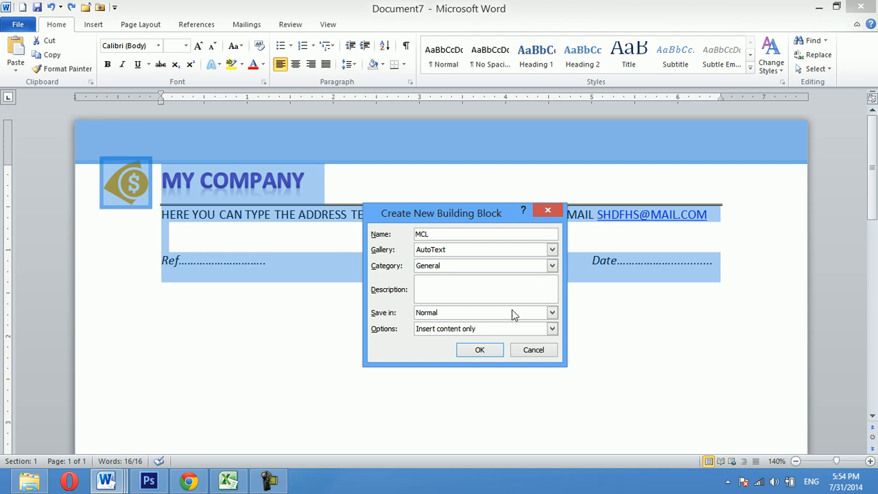
left_click(487, 348)
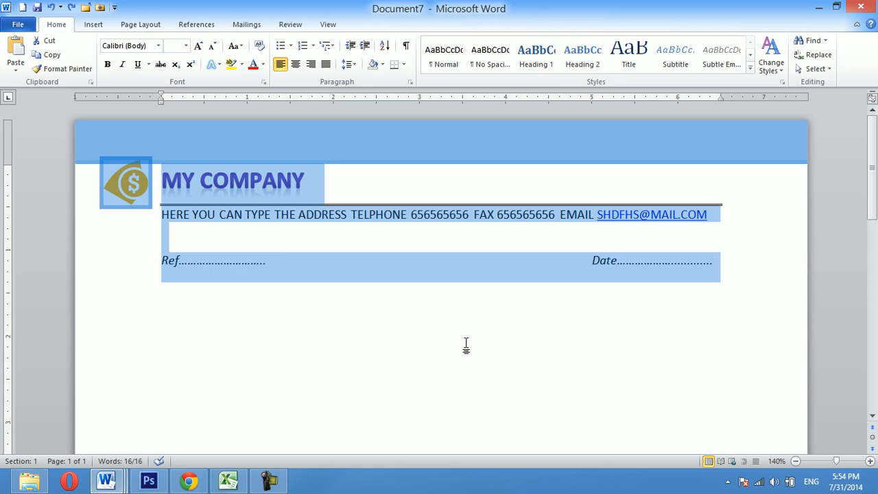
Step: Create a new blank document, display the rulers and reduce the top margin to about 0.6 inch
key("ctrl+n")
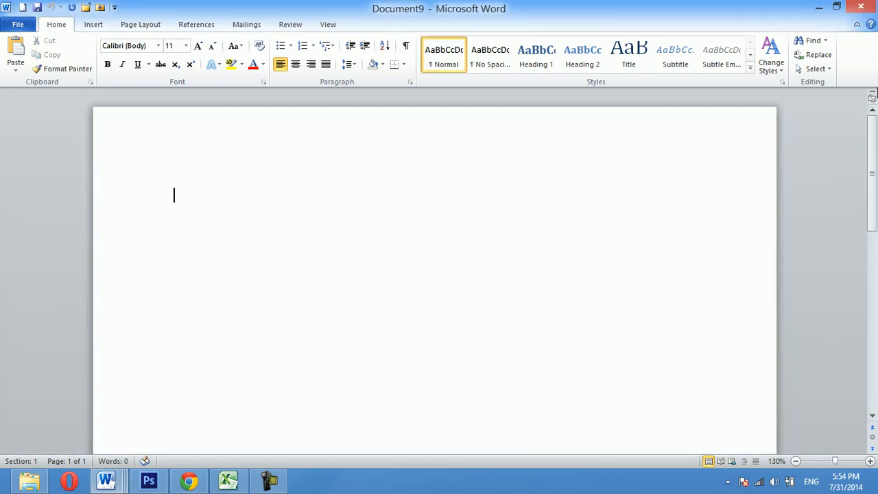
left_click(872, 100)
left_click_drag(8, 199, 9, 167)
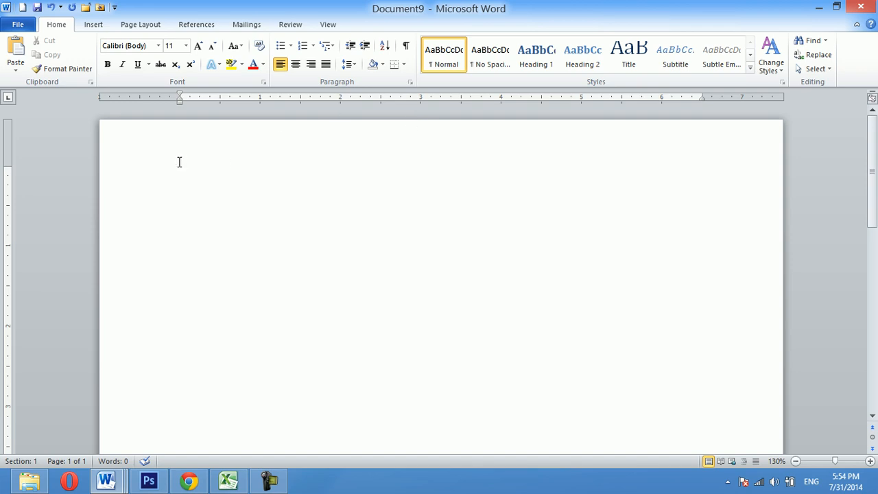
Step: Insert the letterhead into the blank document using its AutoText name MCL
type("MCL")
key("F3")
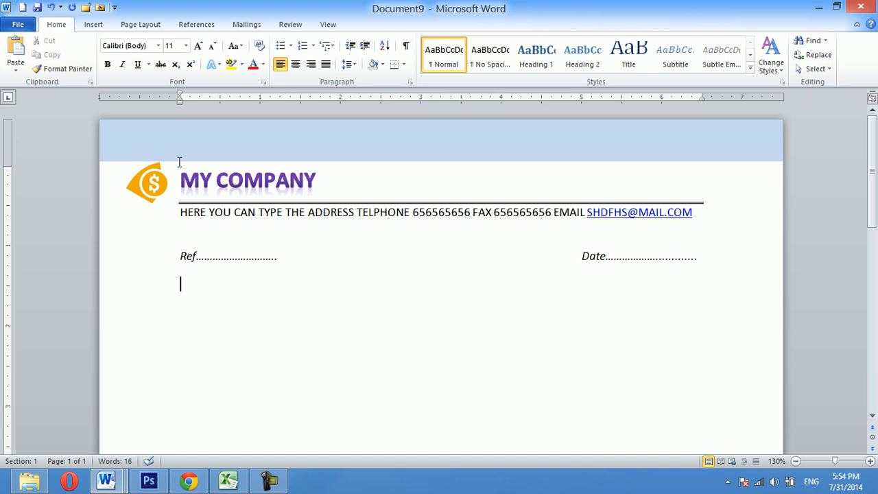
Step: Below the Ref line, add four separate lines reading YOUR NAME, ADDRESS LINE, ADDRESS LINE 2 and CITY PHONE
key("Return")
type("YOUR NAME")
key("Return")
type("AD")
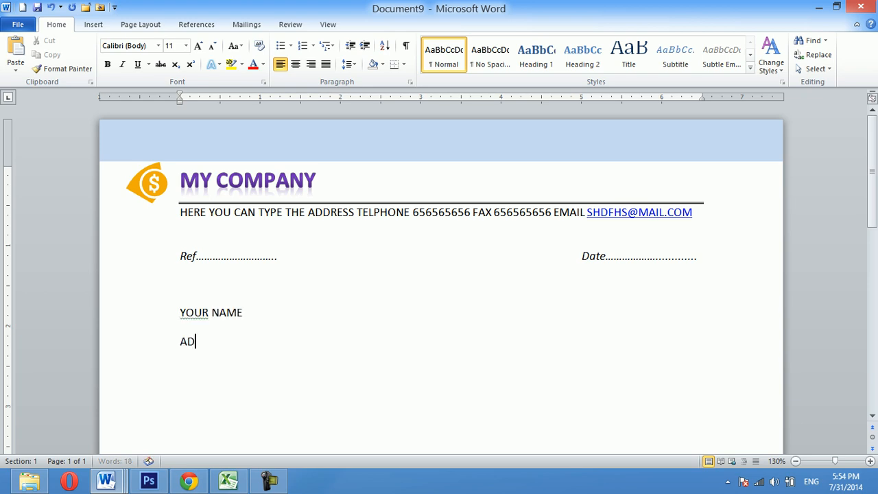
type("DRESS LINE")
key("Return")
type("ADDRE")
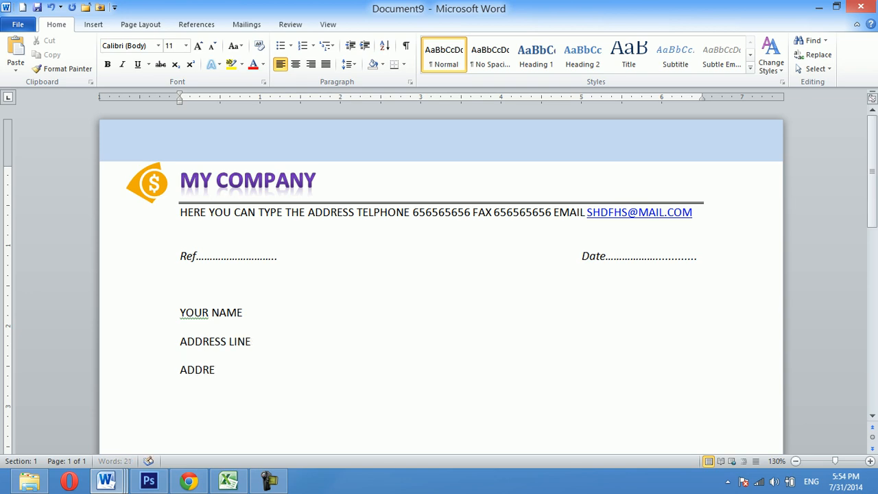
type("SS LIN")
key("BackSpace")
type("E 2")
key("Return")
type("CITY PHONE")
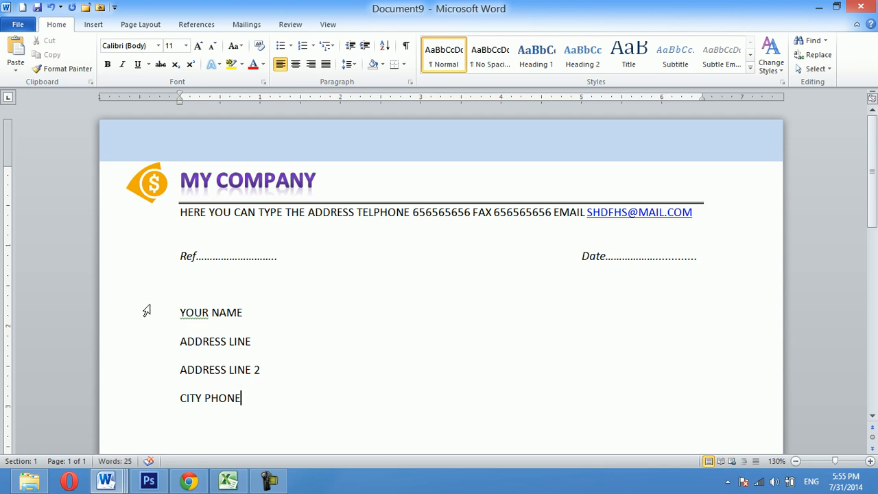
Step: Apply the No Spacing style to the four lines from YOUR NAME to CITY PHONE
left_click_drag(145, 308, 229, 393)
left_click(490, 60)
left_click(245, 313)
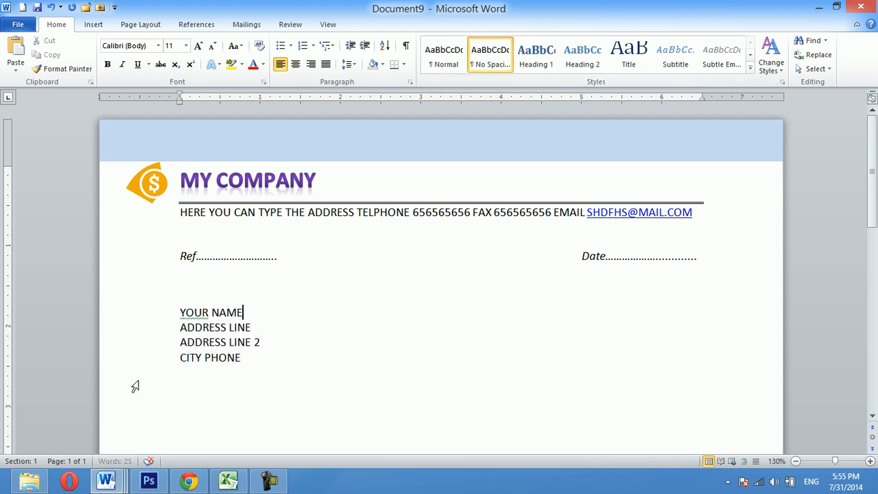
Step: Save the four-line address block as an AutoText building block named 123
left_click_drag(151, 316, 159, 360)
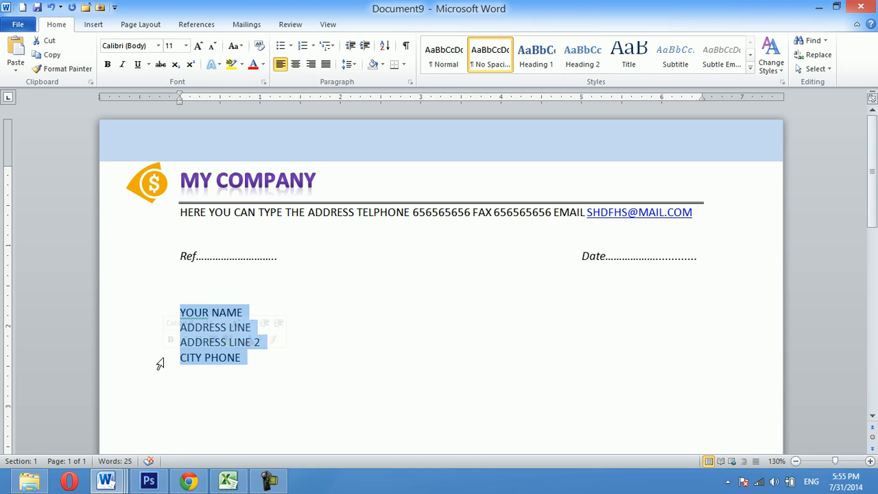
key("alt+F3")
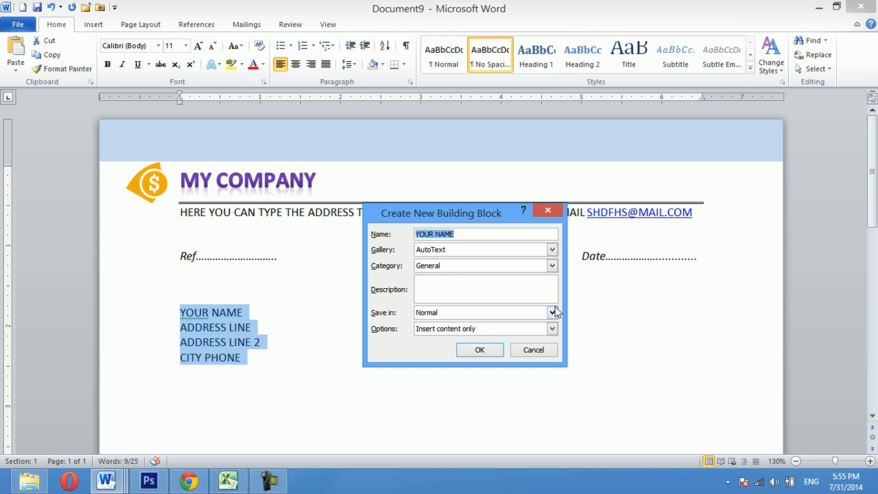
type("123")
left_click(493, 350)
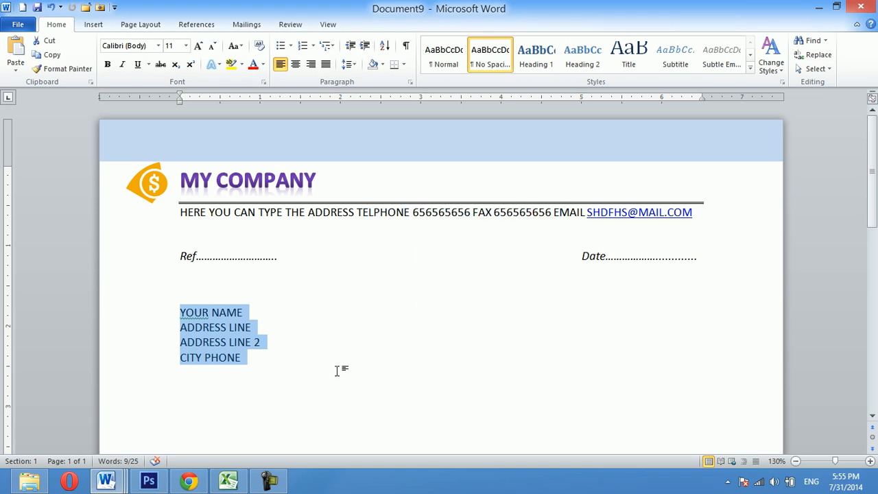
Step: Delete the address block and reinsert it below the Ref line using its AutoText name 123
key("Delete")
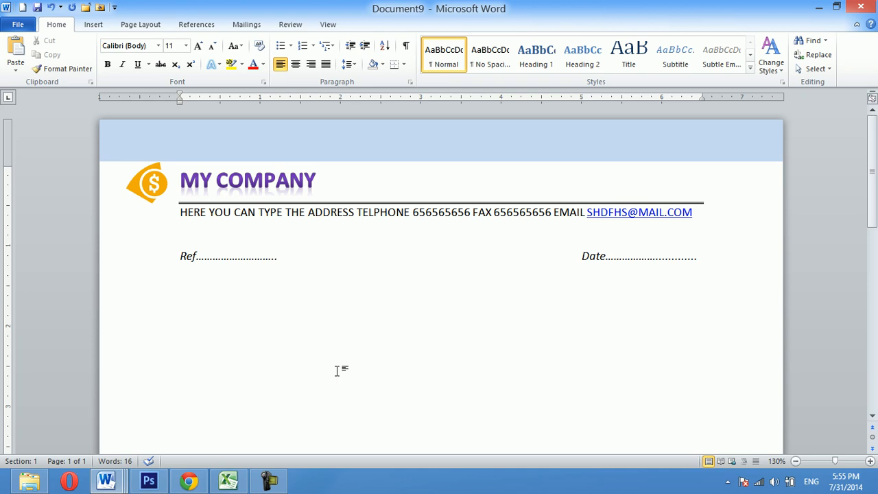
key("Return")
type("123")
key("F3")
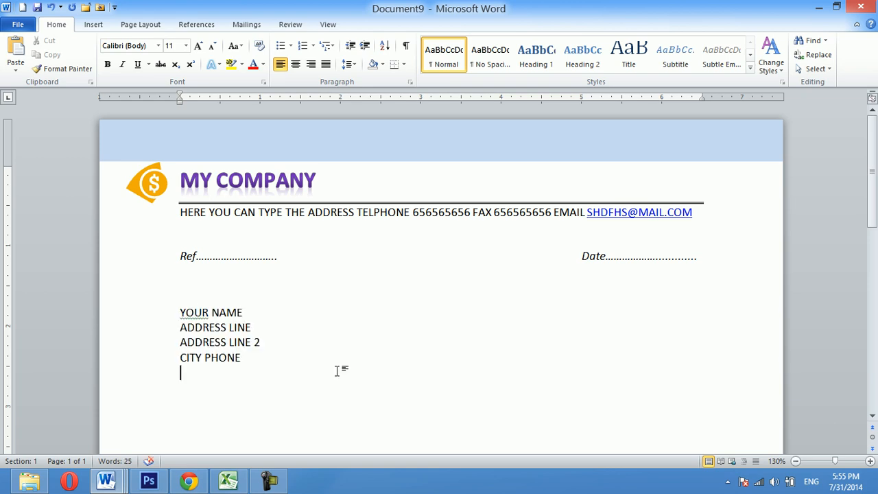